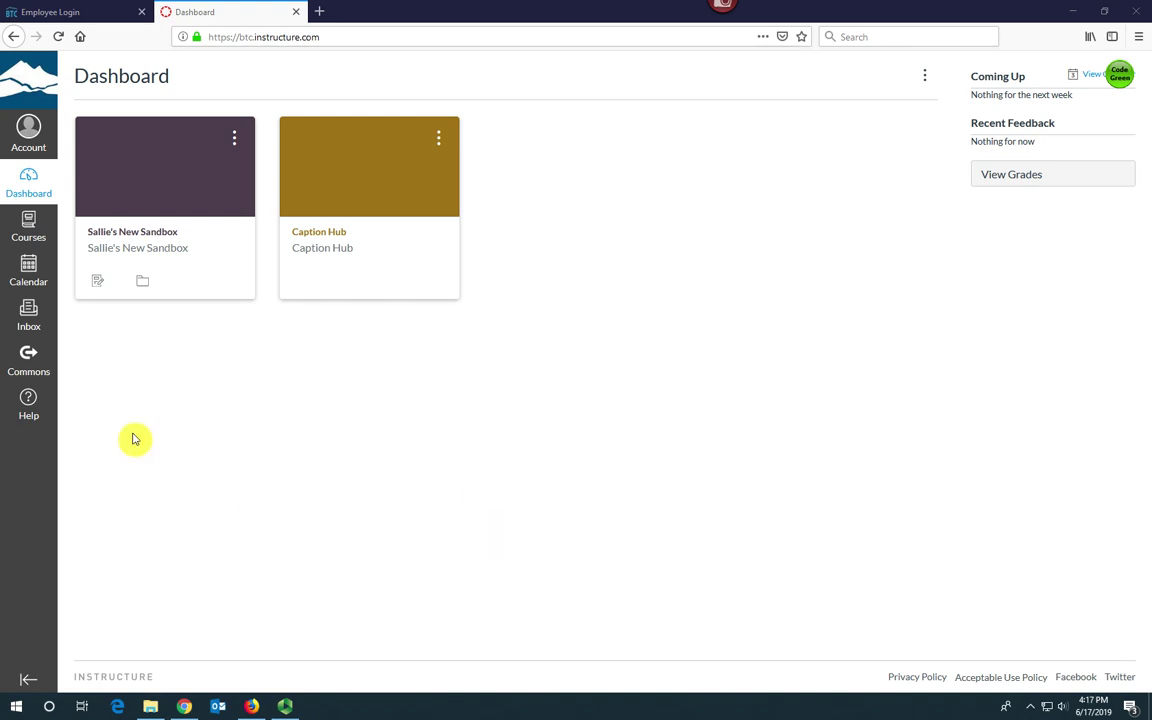
From the course list, open Caption Hub in a new tab, then enter the sandbox course
{"action": "left_click", "coordinate": [33, 227]}
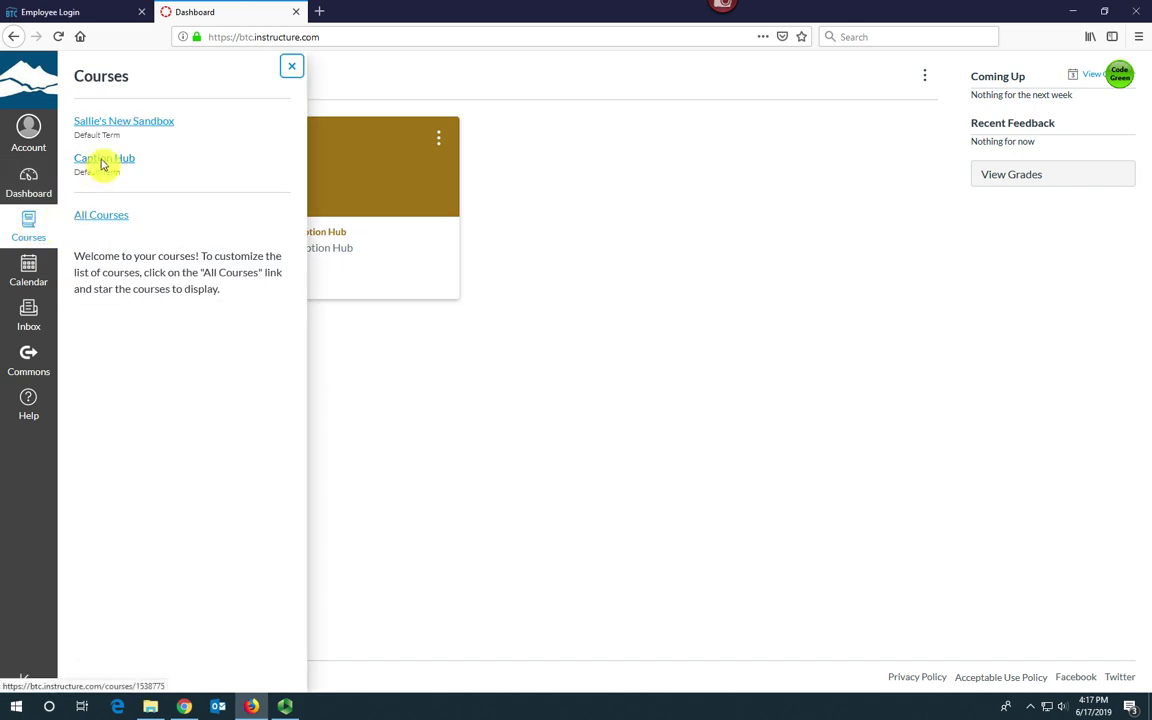
{"action": "right_click", "coordinate": [101, 164]}
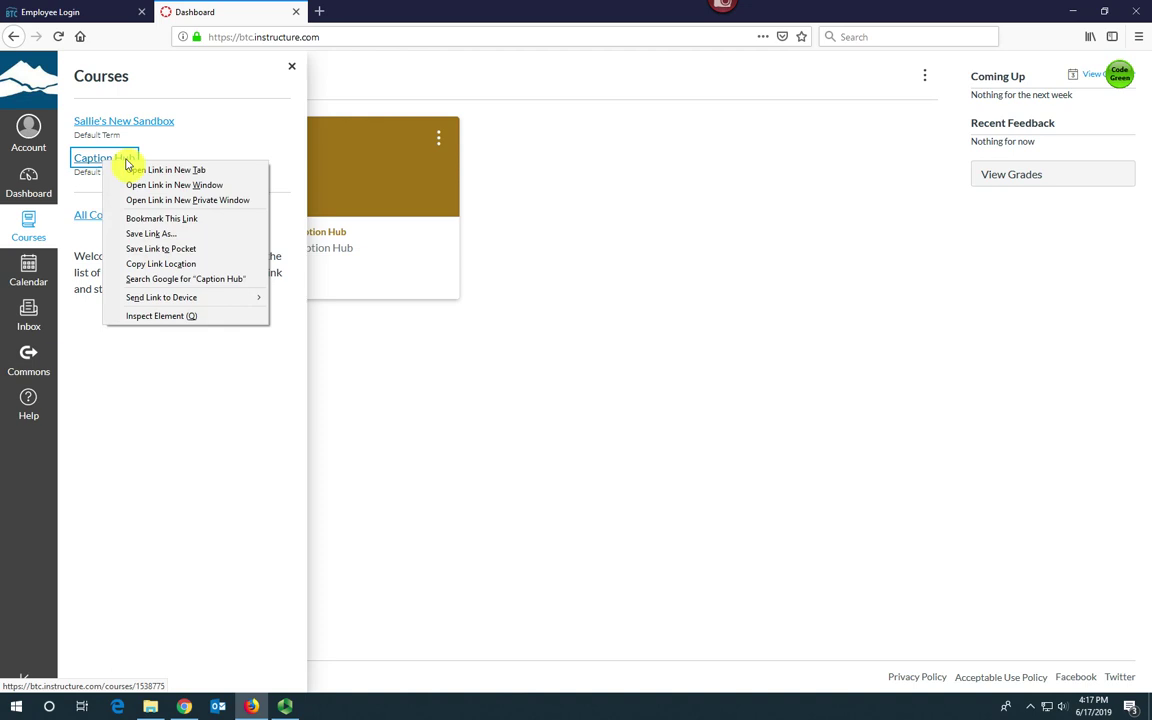
{"action": "left_click", "coordinate": [166, 172]}
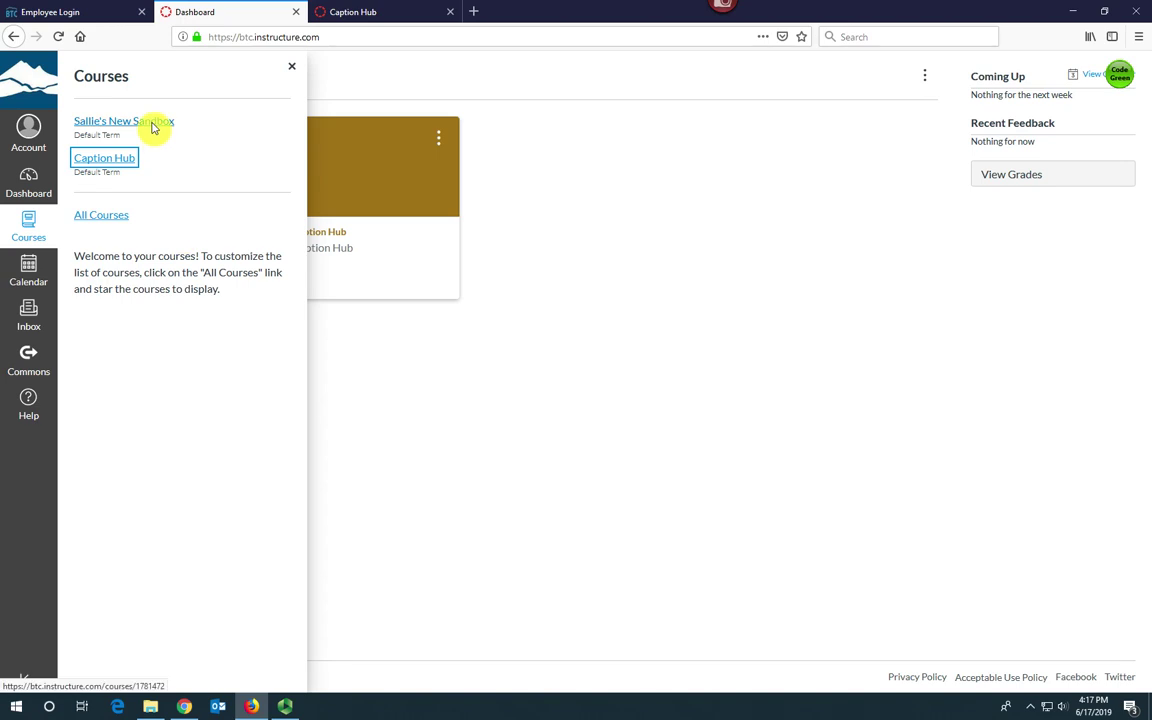
{"action": "right_click", "coordinate": [153, 127]}
{"action": "left_click", "coordinate": [153, 127]}
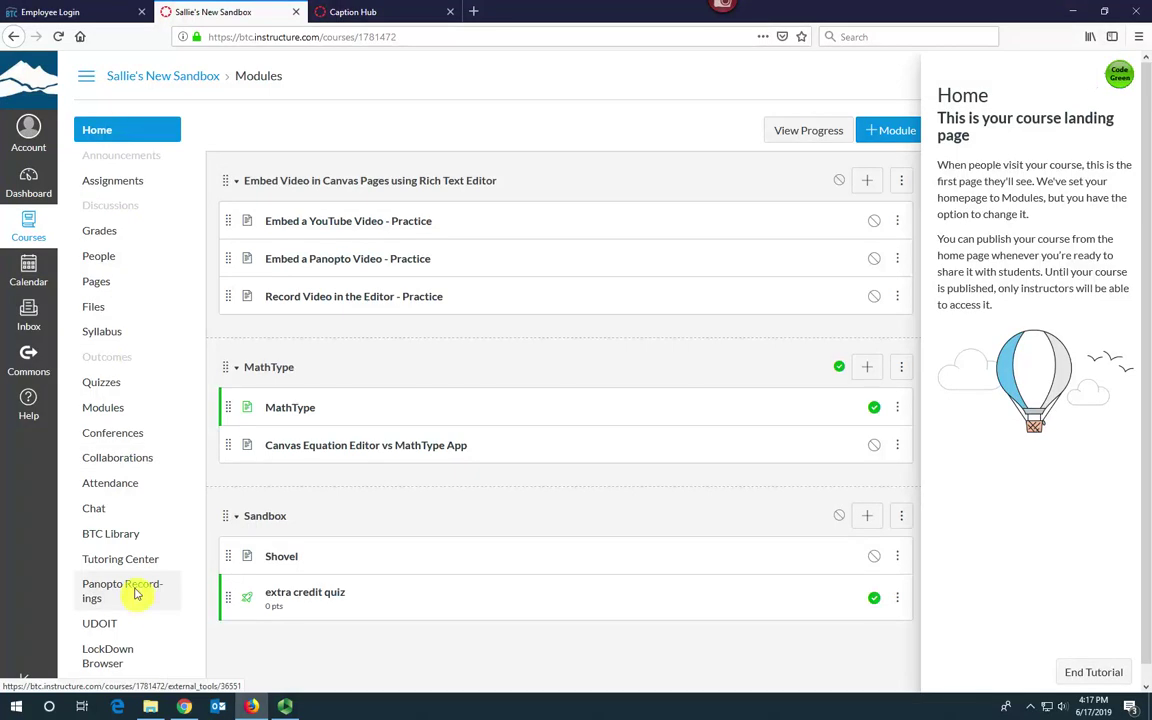
Share the May 6, 2019 Panopto recording with 'Anyone with the link' and save
{"action": "left_click", "coordinate": [136, 595]}
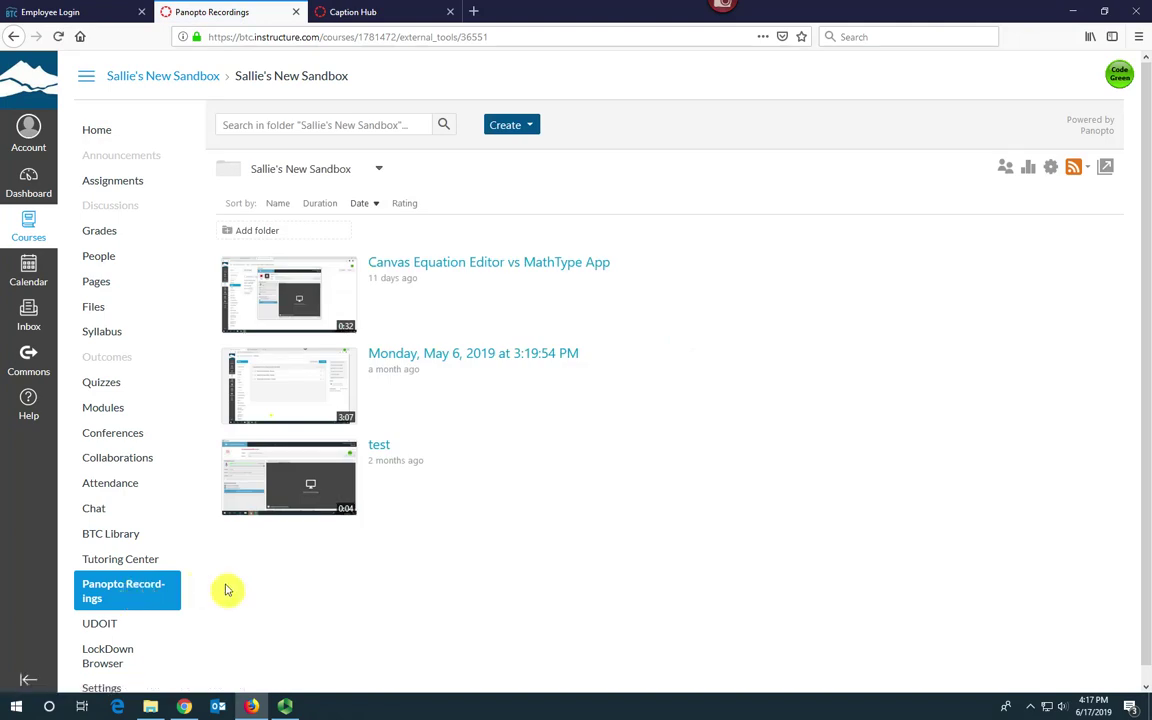
{"action": "mouse_move", "coordinate": [360, 472]}
{"action": "mouse_move", "coordinate": [440, 405]}
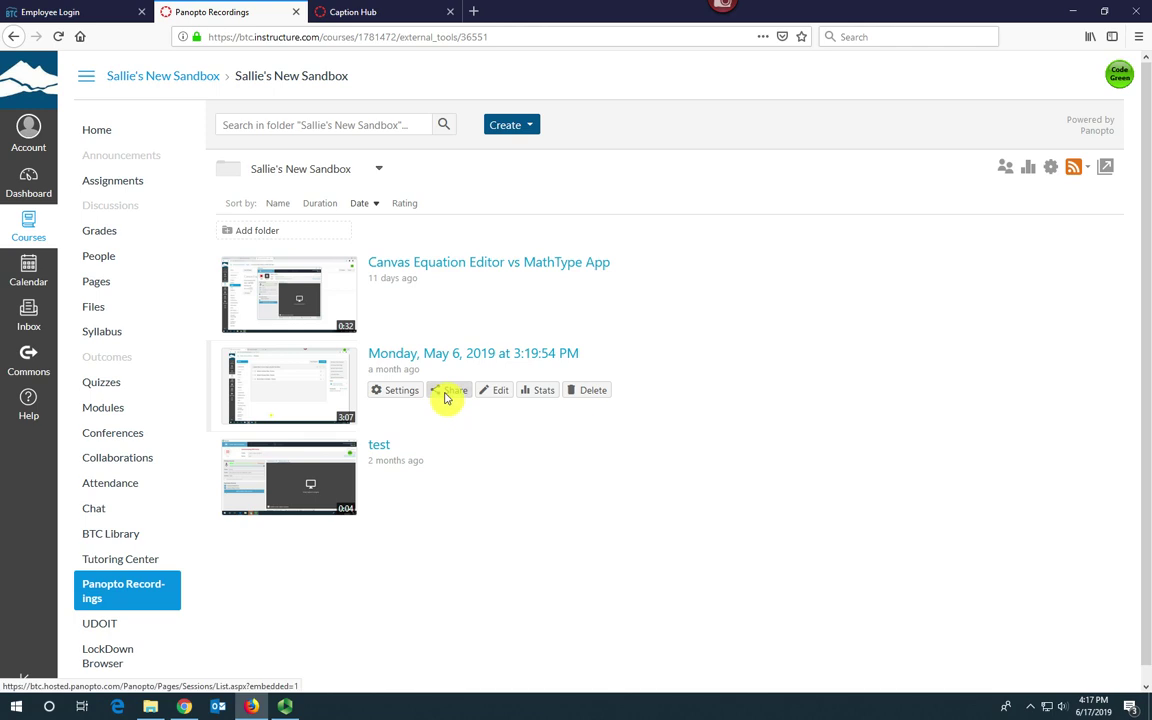
{"action": "left_click", "coordinate": [446, 397]}
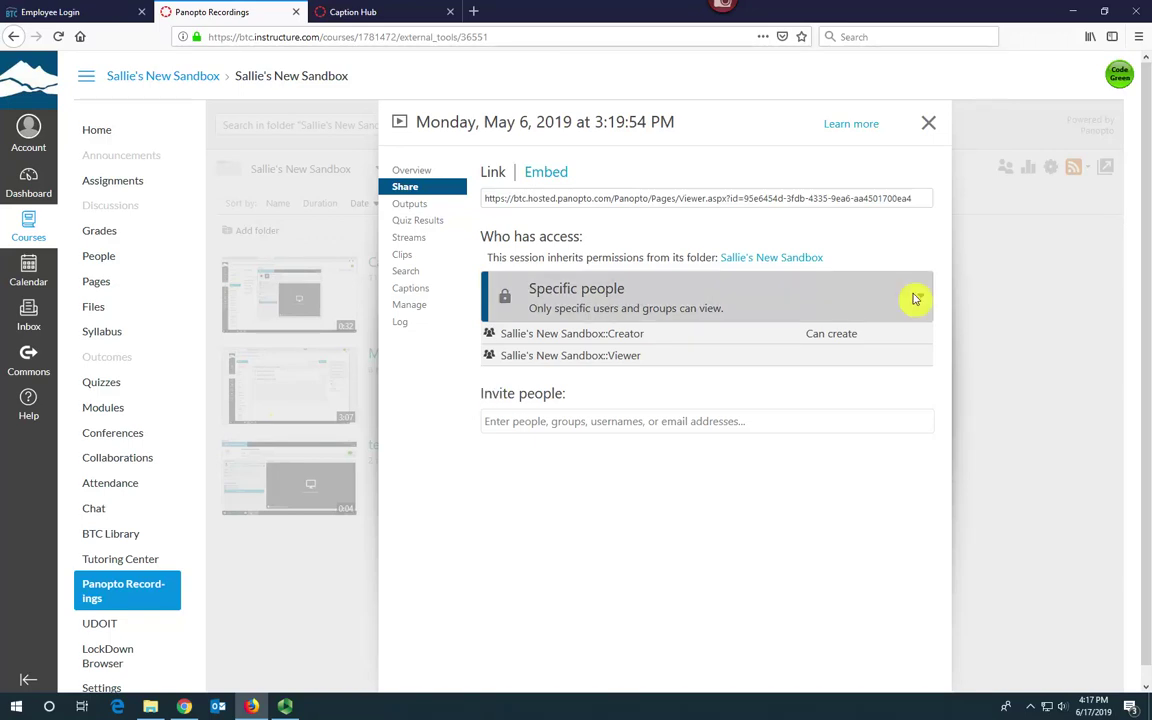
{"action": "left_click", "coordinate": [914, 299]}
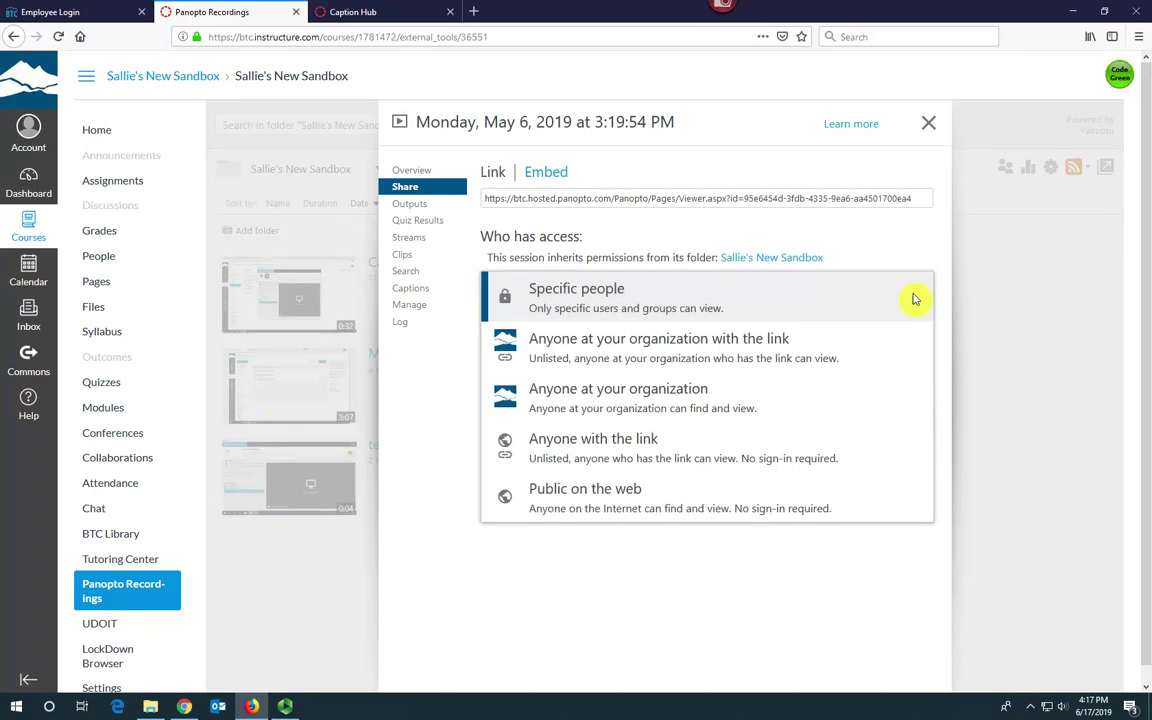
{"action": "left_click", "coordinate": [690, 457]}
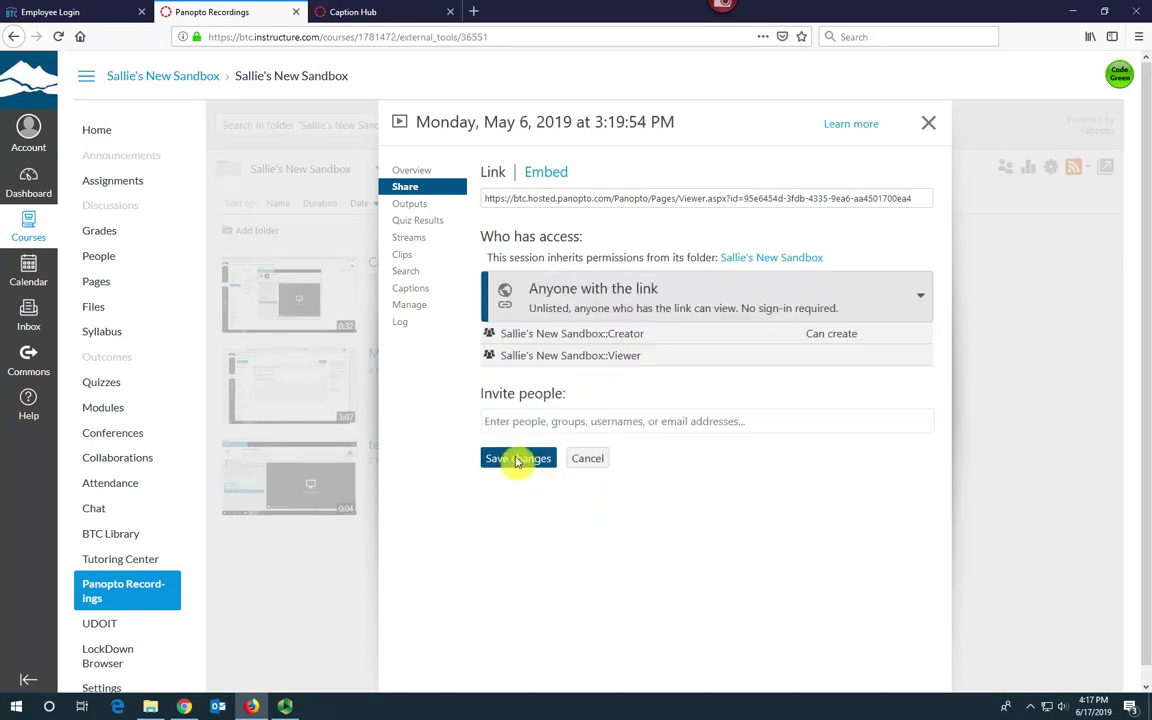
{"action": "left_click", "coordinate": [516, 459]}
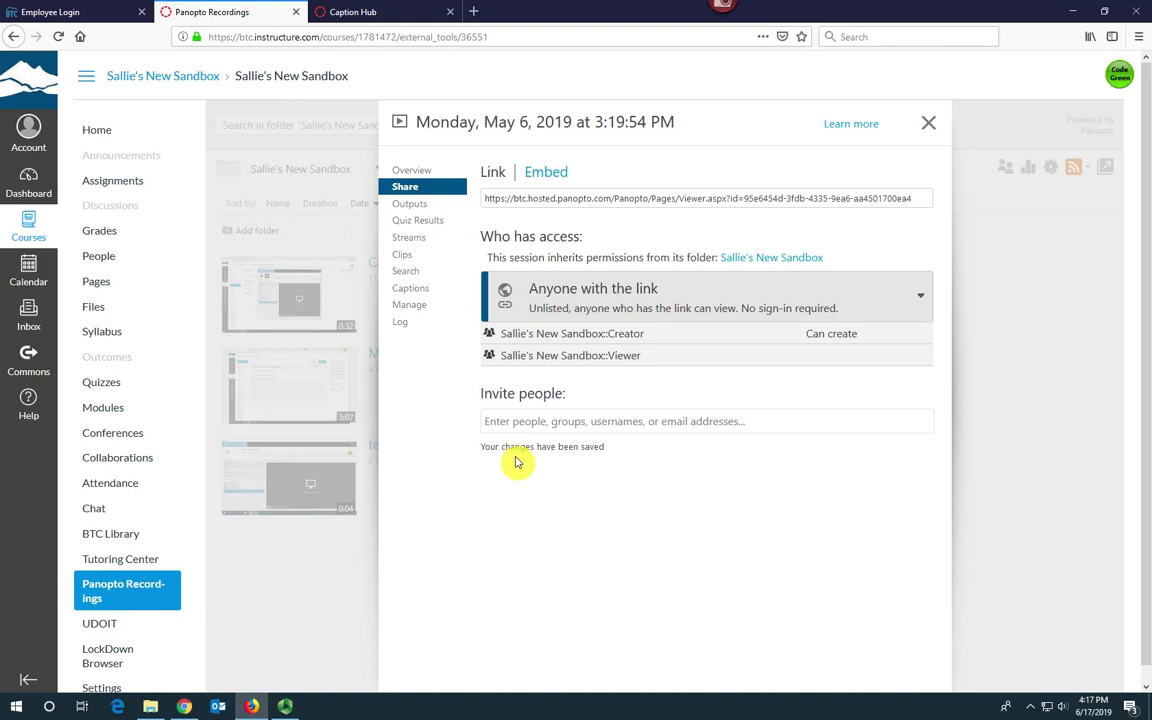
Copy the recording's share link
{"action": "left_click", "coordinate": [593, 205]}
{"action": "right_click", "coordinate": [593, 205]}
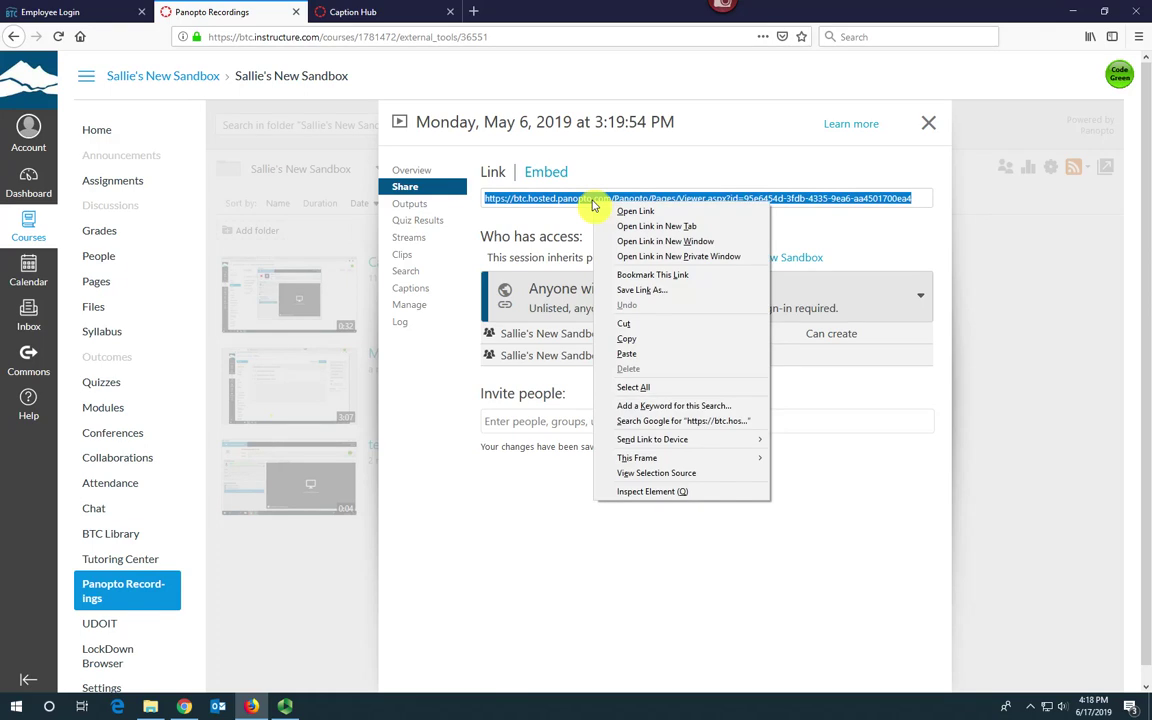
{"action": "left_click", "coordinate": [637, 339]}
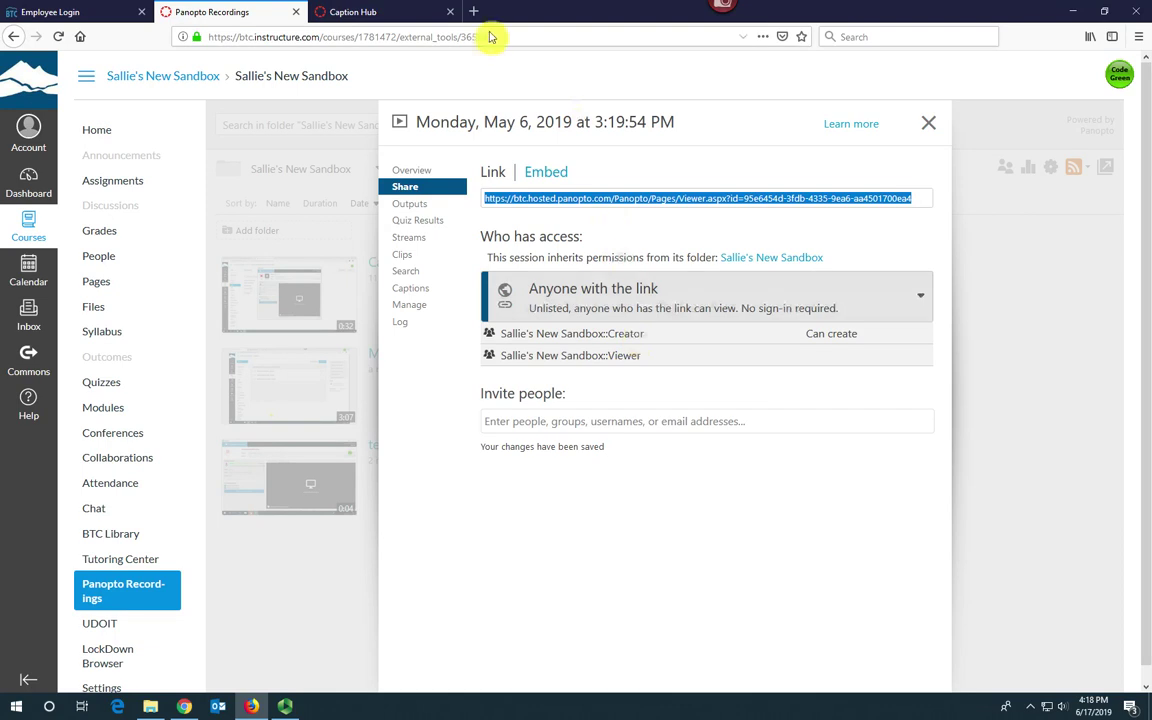
In the Caption Hub tab, open the CC Captioning Hub Request Form
{"action": "left_click", "coordinate": [370, 12]}
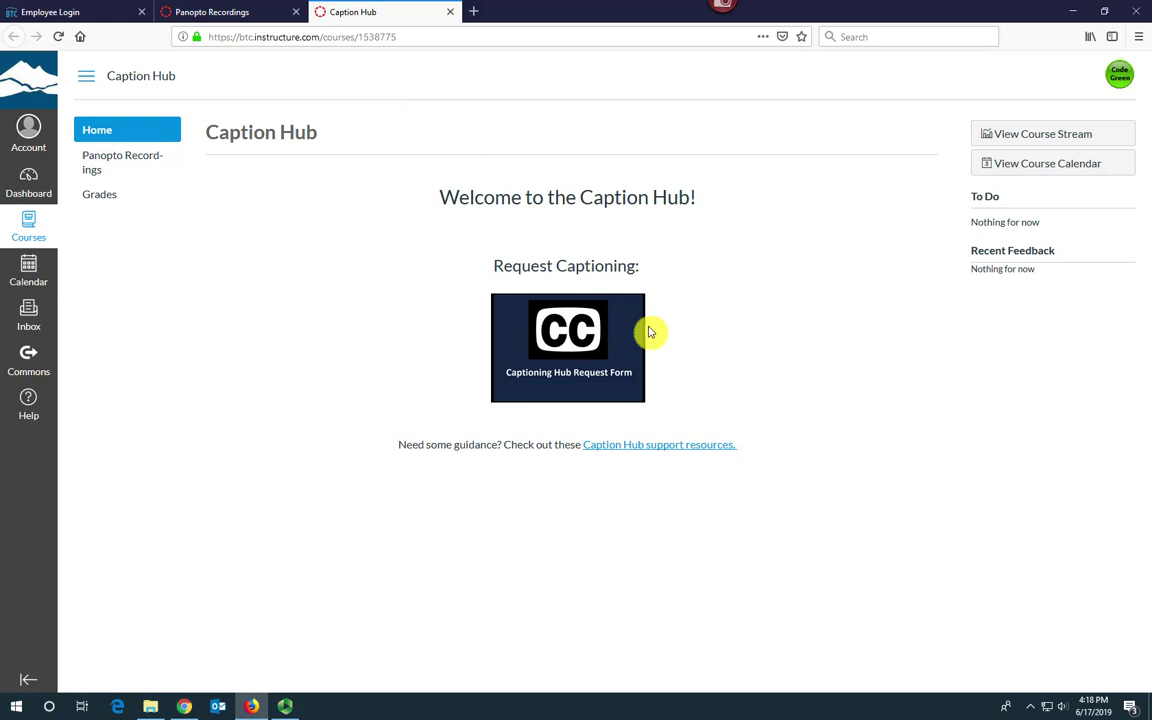
{"action": "left_click", "coordinate": [578, 366]}
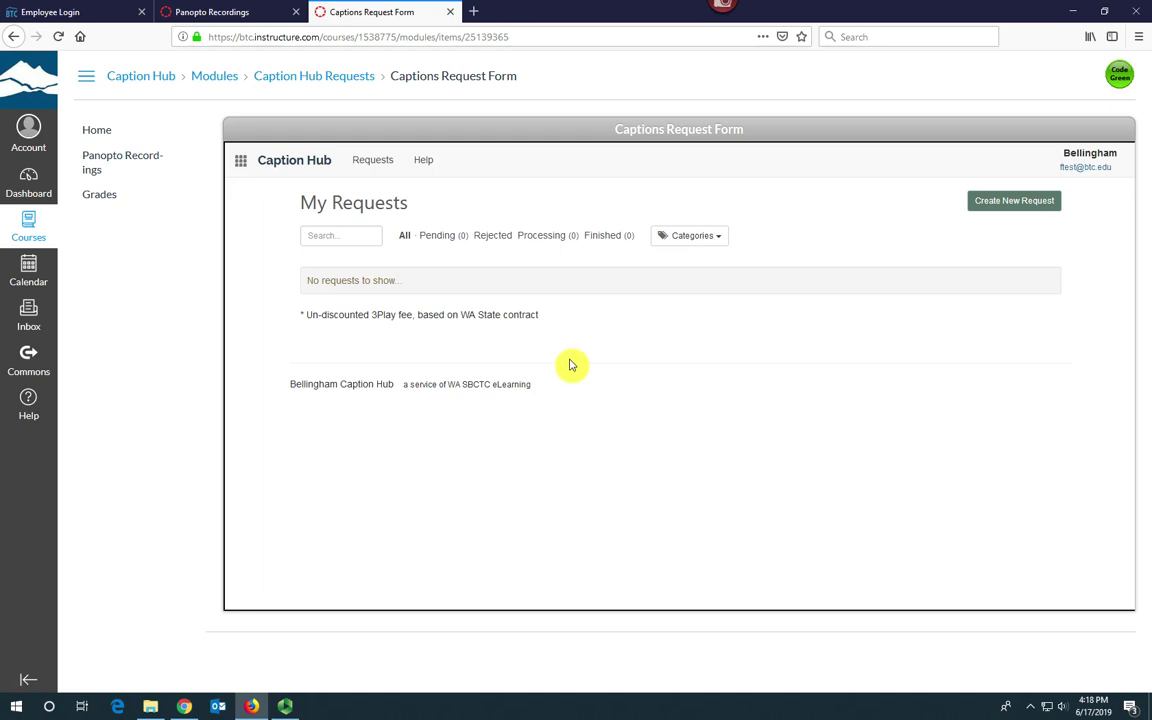
Create a new request, paste and load the Panopto link, and choose 'I own this video'
{"action": "left_click", "coordinate": [995, 204]}
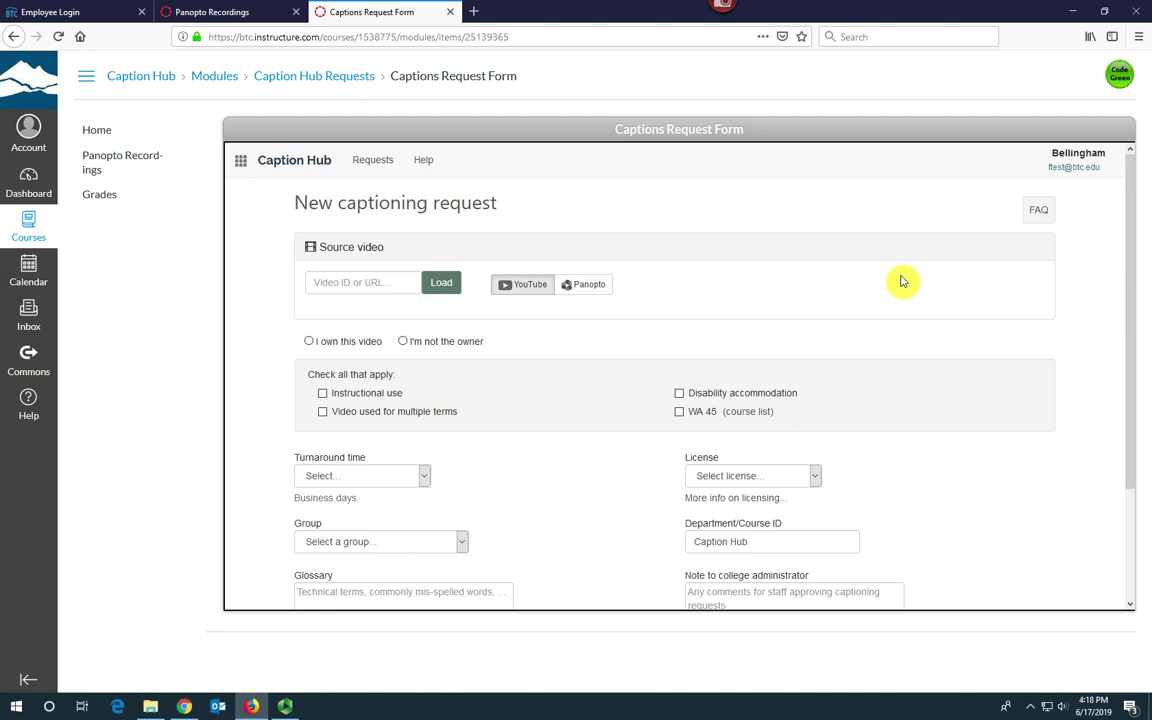
{"action": "left_click", "coordinate": [401, 289]}
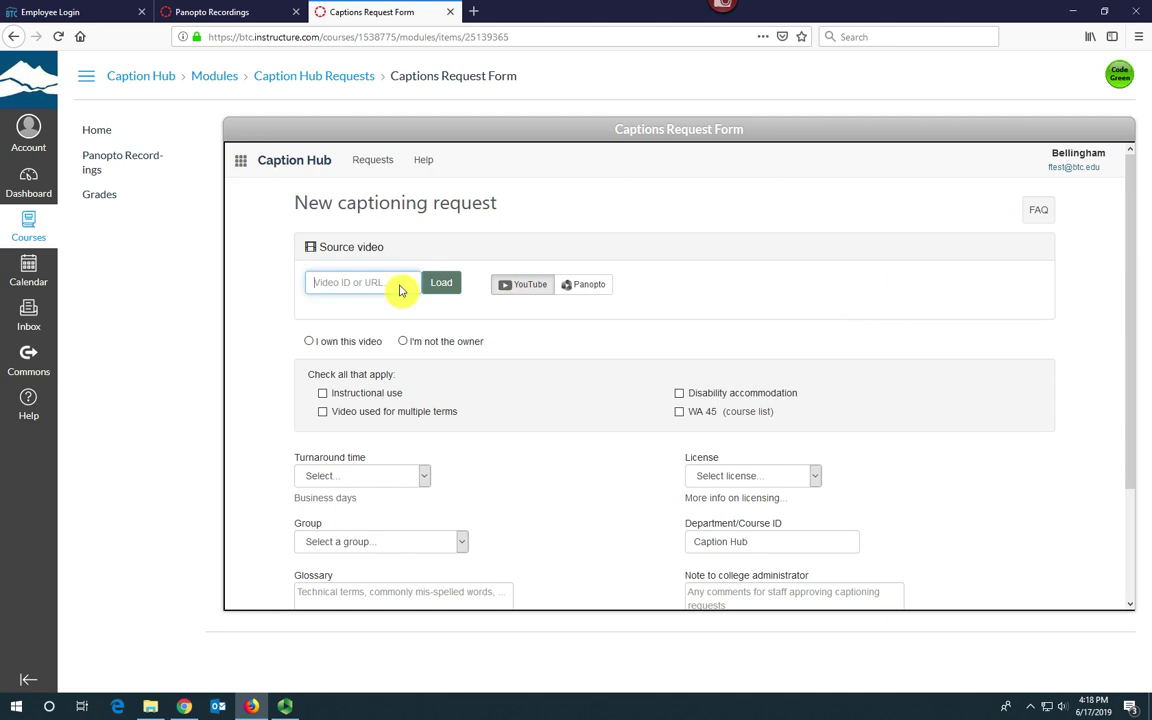
{"action": "right_click", "coordinate": [401, 289]}
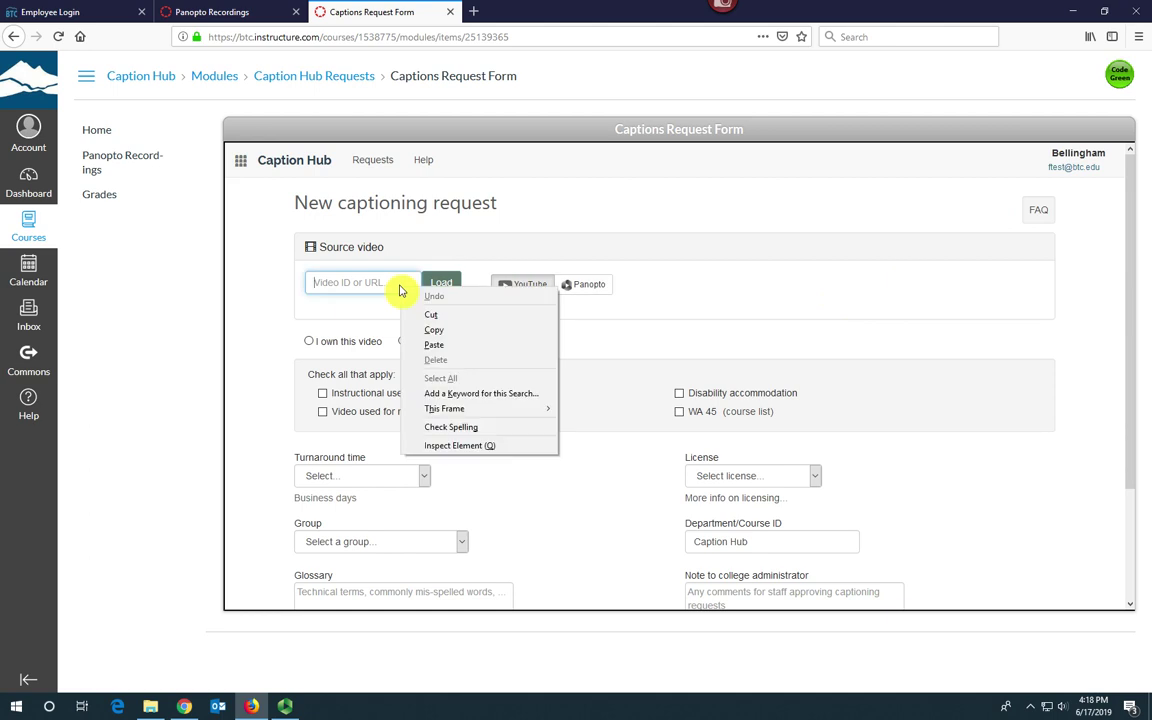
{"action": "left_click", "coordinate": [430, 343]}
{"action": "left_click", "coordinate": [442, 285]}
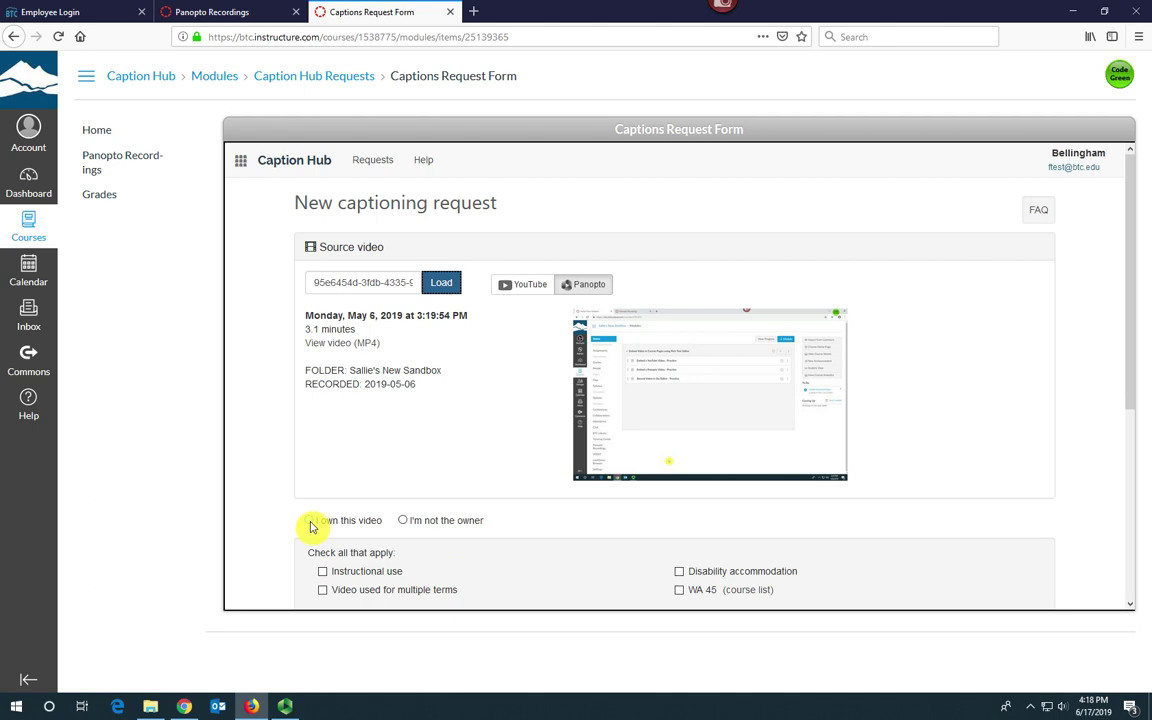
{"action": "left_click", "coordinate": [310, 522]}
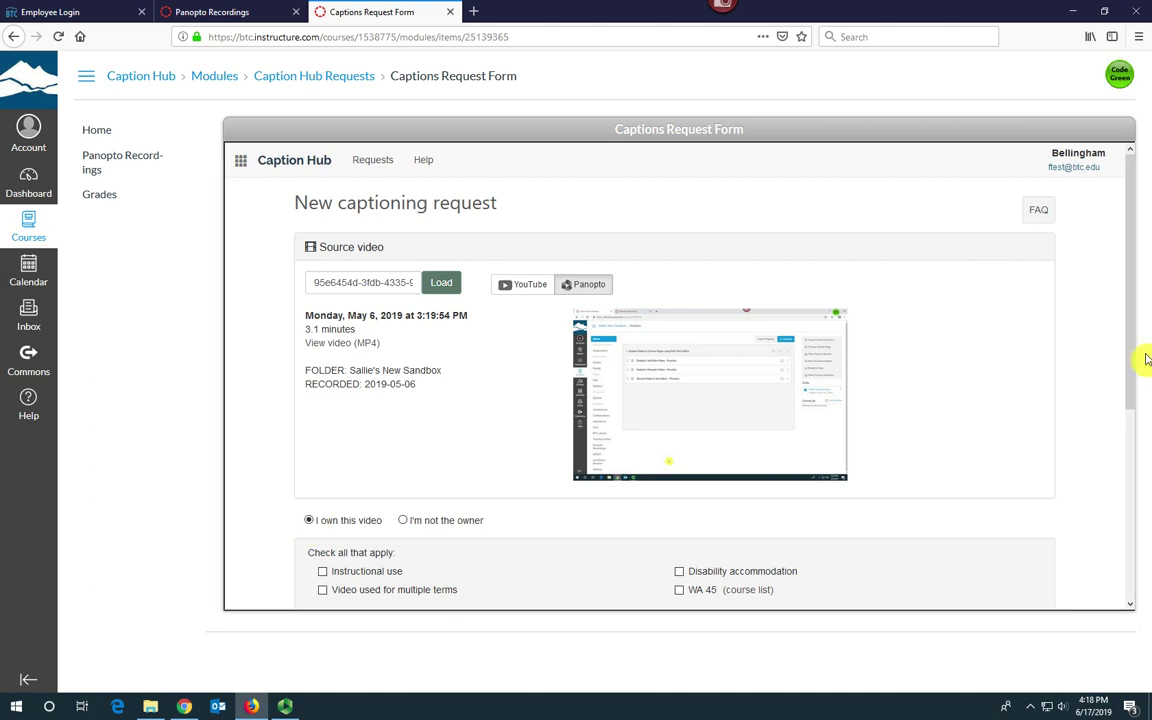
{"action": "left_click_drag", "start_coordinate": [1126, 314], "coordinate": [1124, 437]}
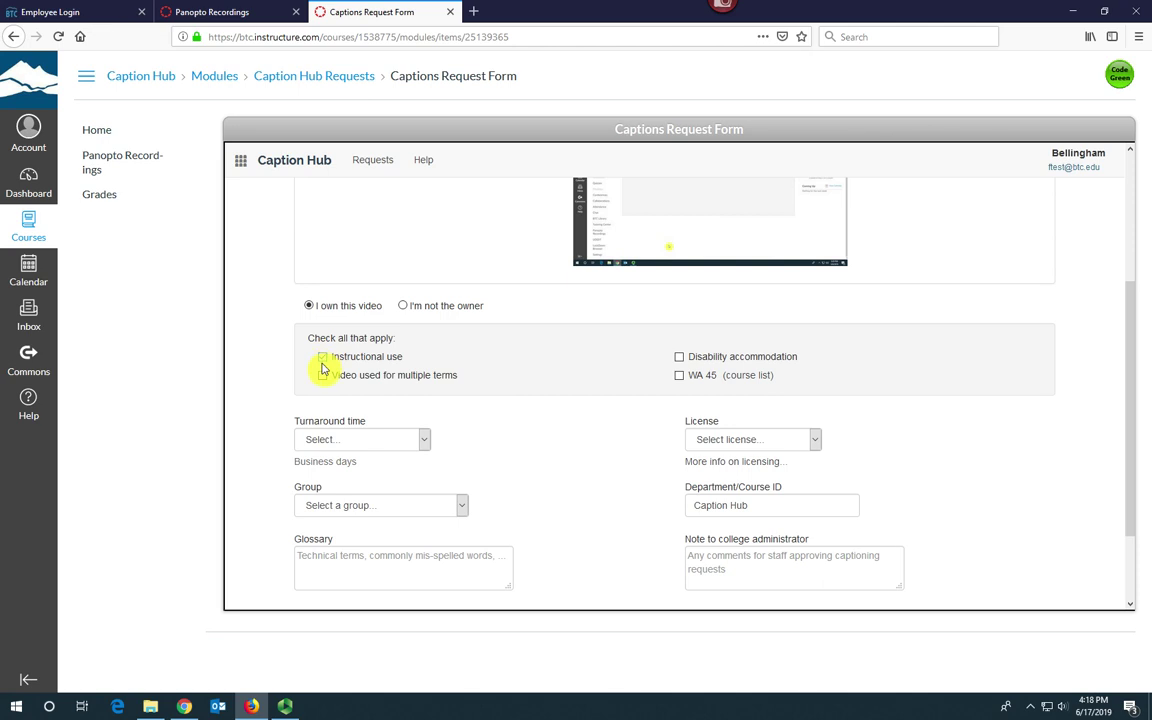
Check 'Instructional use' and 'Video used for multiple terms', dismissing the PDF prompt
{"action": "left_click", "coordinate": [322, 358]}
{"action": "left_click", "coordinate": [322, 376]}
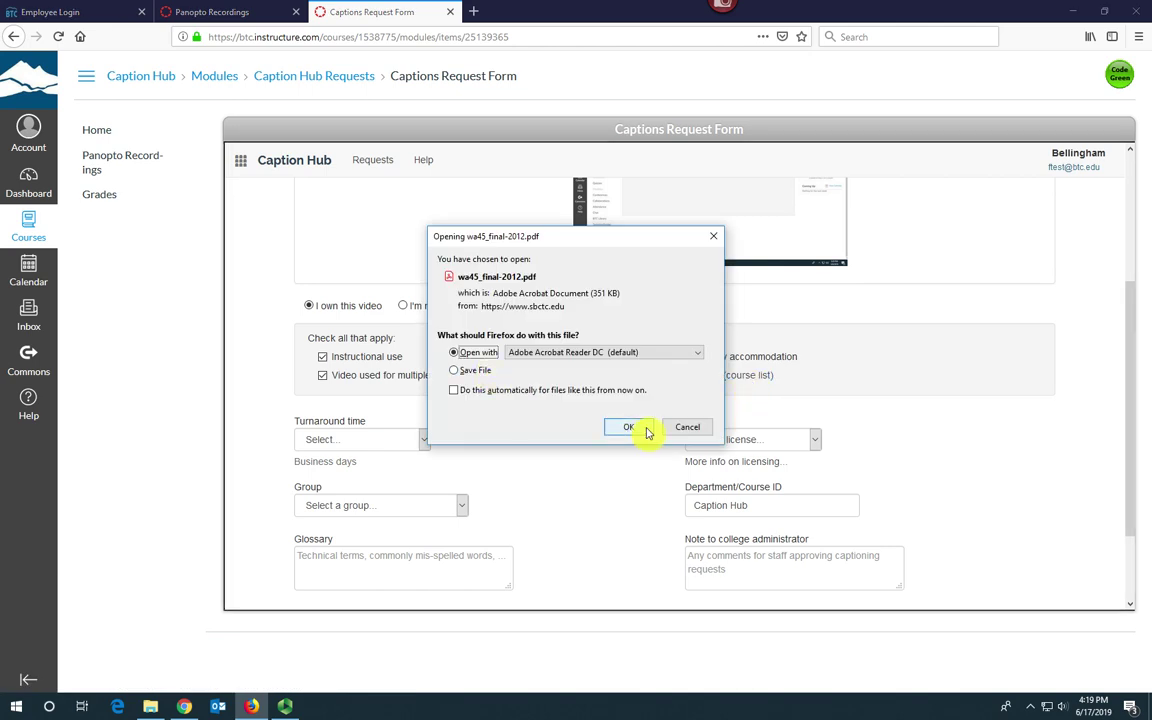
{"action": "left_click", "coordinate": [675, 427]}
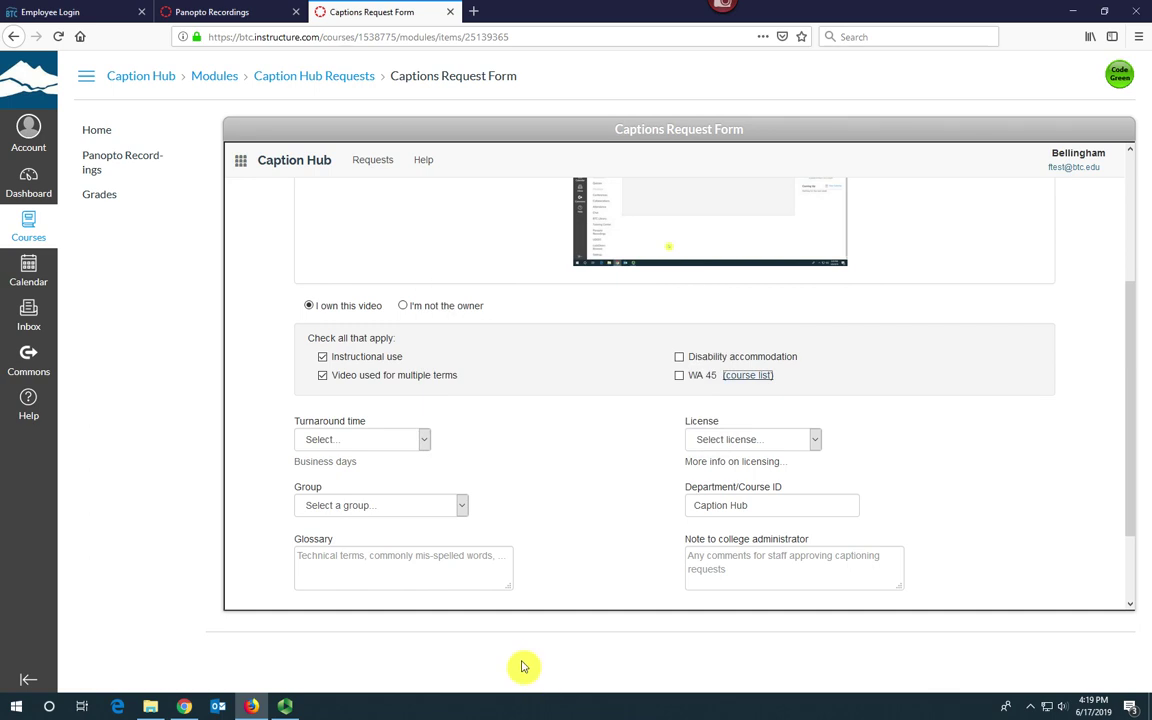
{"action": "left_click", "coordinate": [421, 447]}
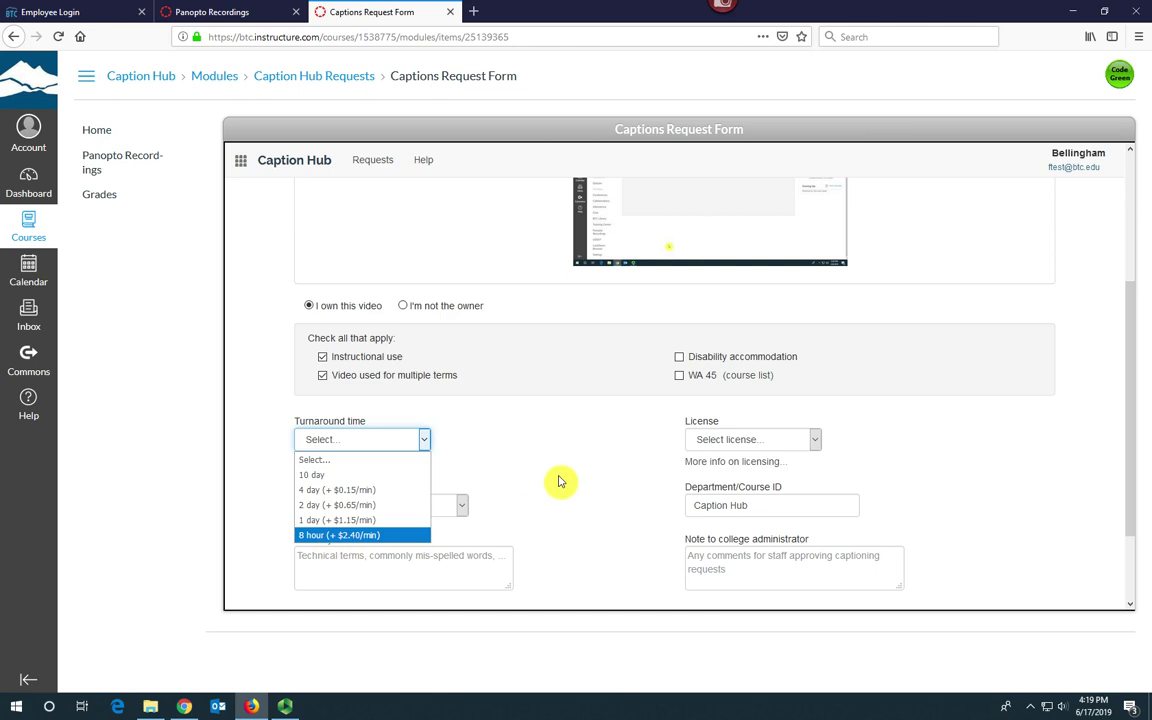
Choose 10 day turnaround, cc-by licence and the Instruction group
{"action": "left_click", "coordinate": [329, 475]}
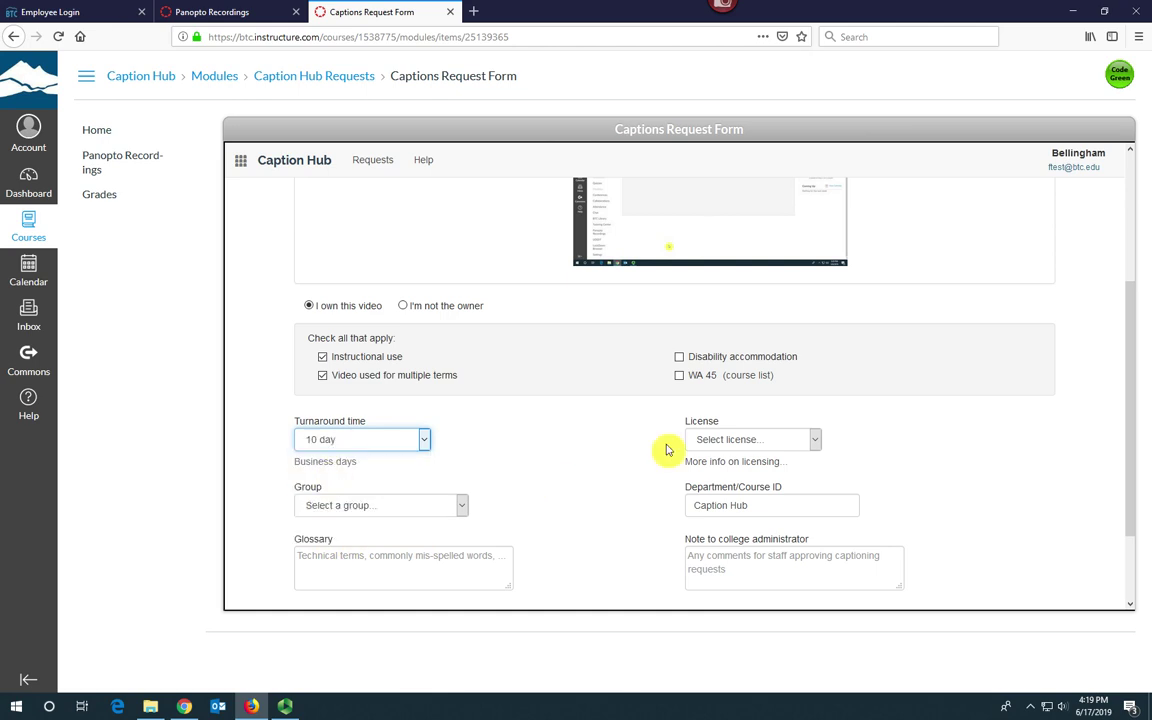
{"action": "left_click", "coordinate": [814, 441]}
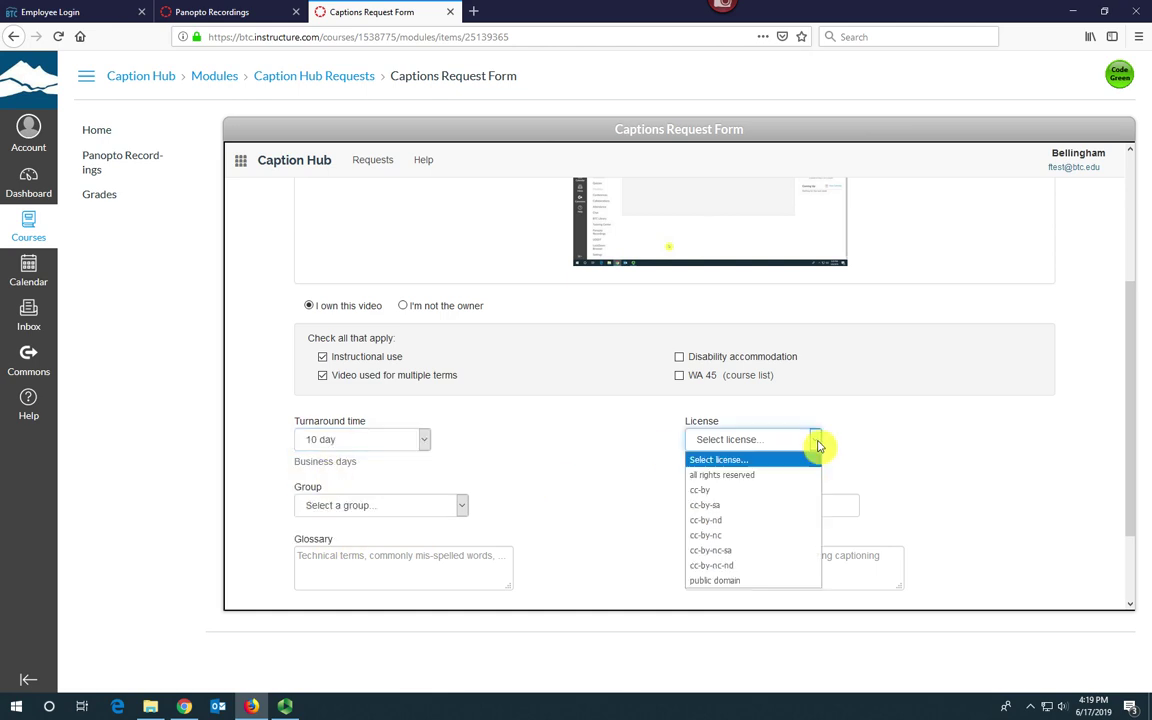
{"action": "left_click", "coordinate": [704, 492]}
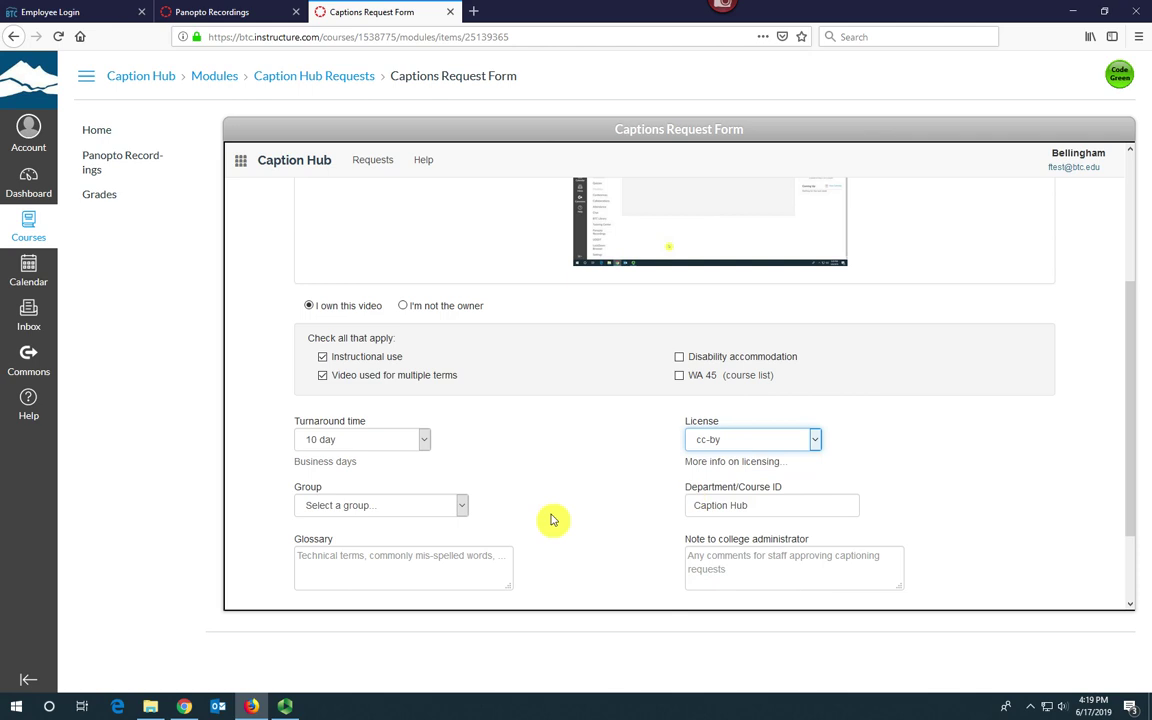
{"action": "left_click", "coordinate": [460, 510]}
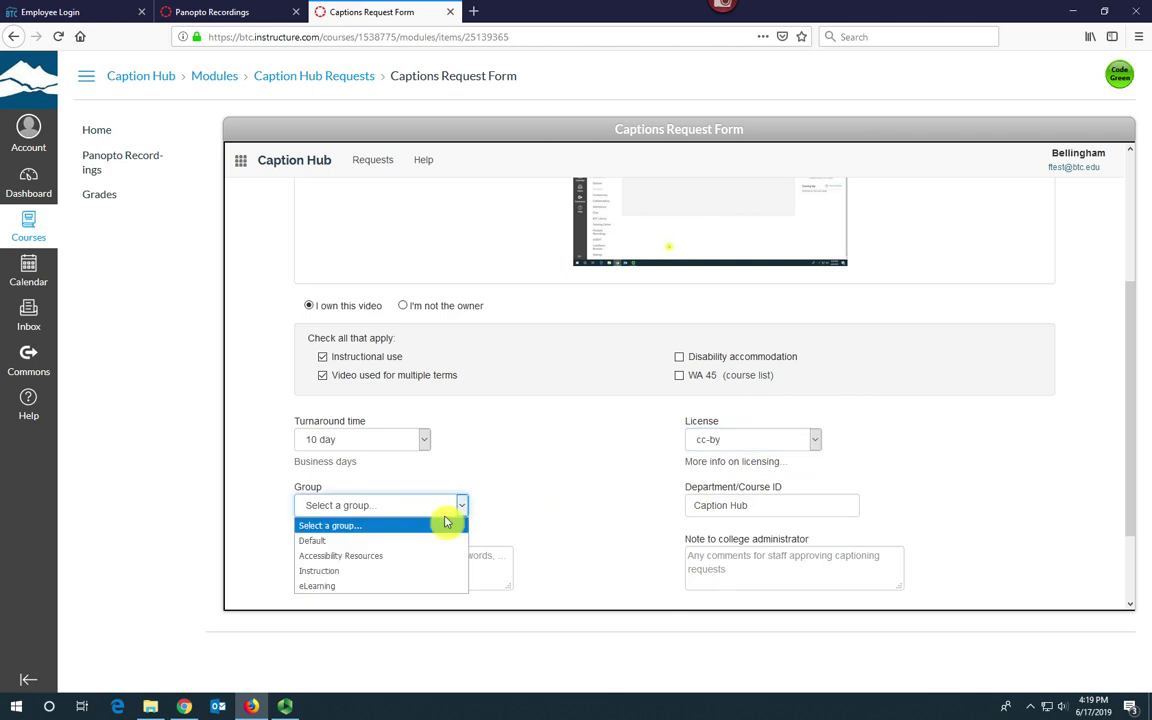
{"action": "left_click", "coordinate": [337, 578]}
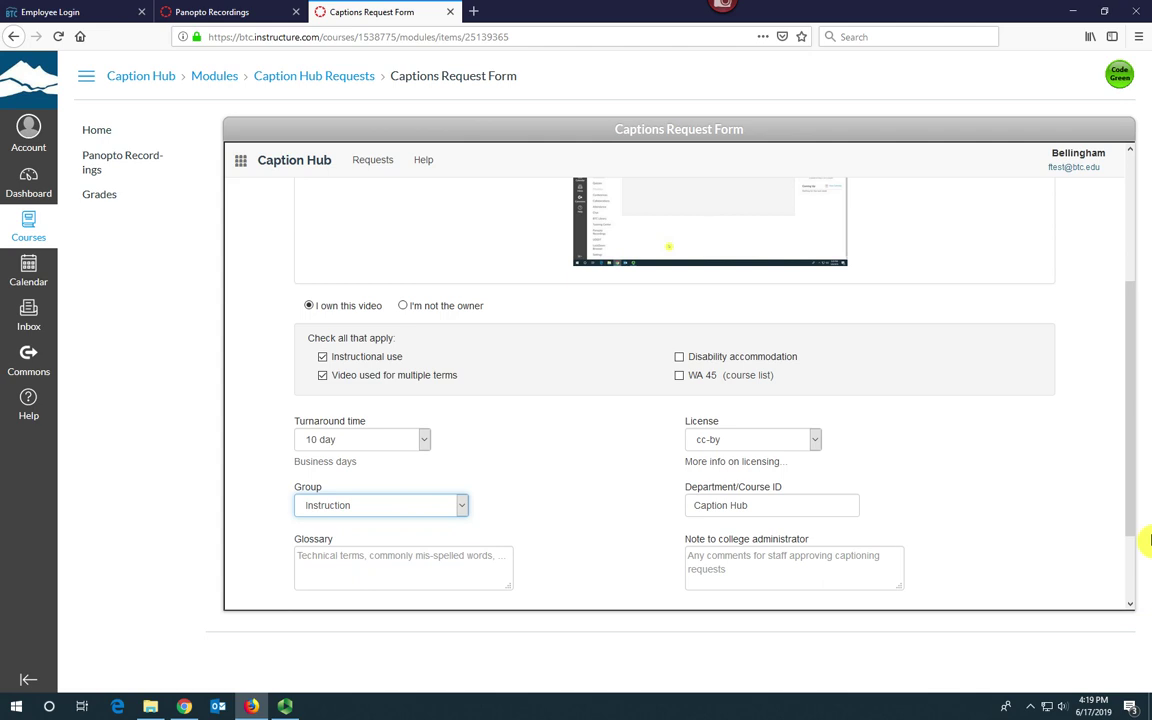
{"action": "left_click_drag", "start_coordinate": [1124, 465], "coordinate": [1127, 485]}
{"action": "scroll", "coordinate": [1127, 485], "scroll_direction": "down", "scroll_amount": 2}
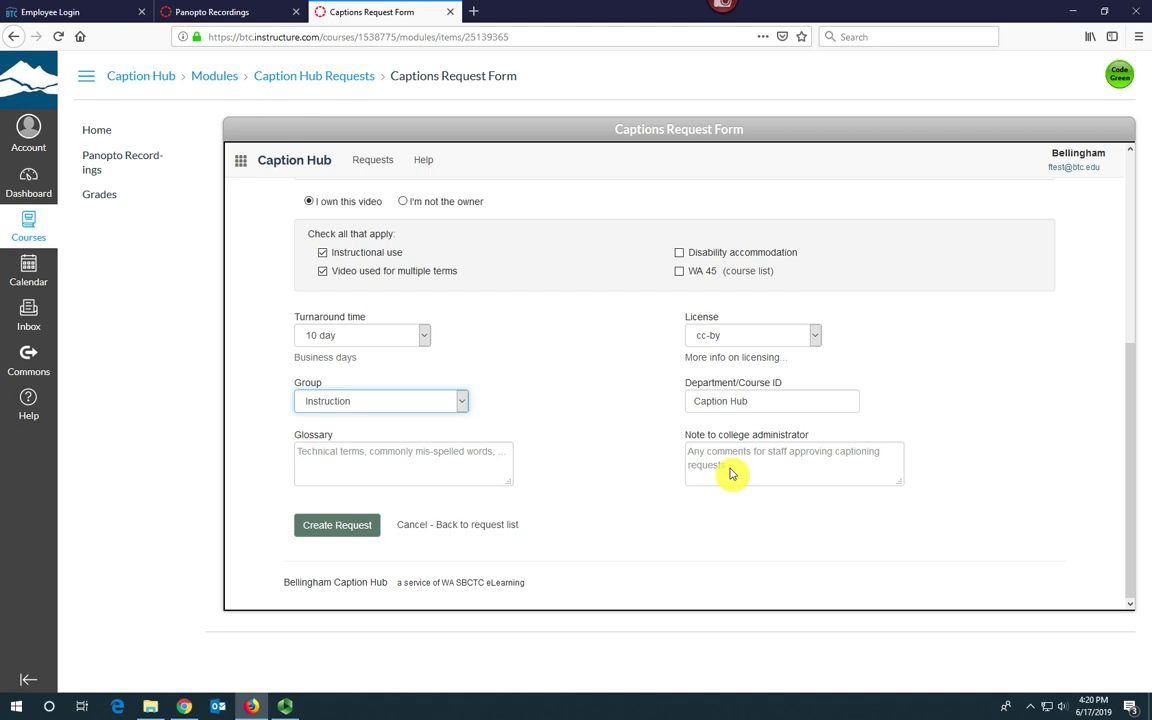
Submit the request with Create Request
{"action": "left_click", "coordinate": [335, 530]}
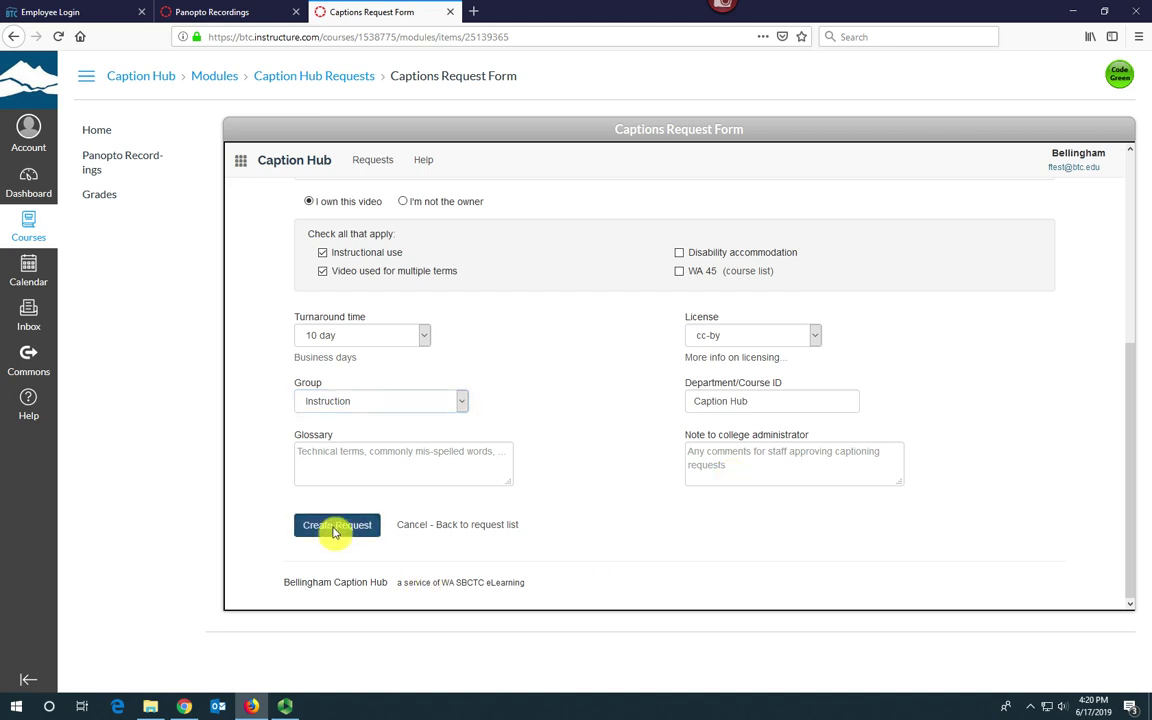